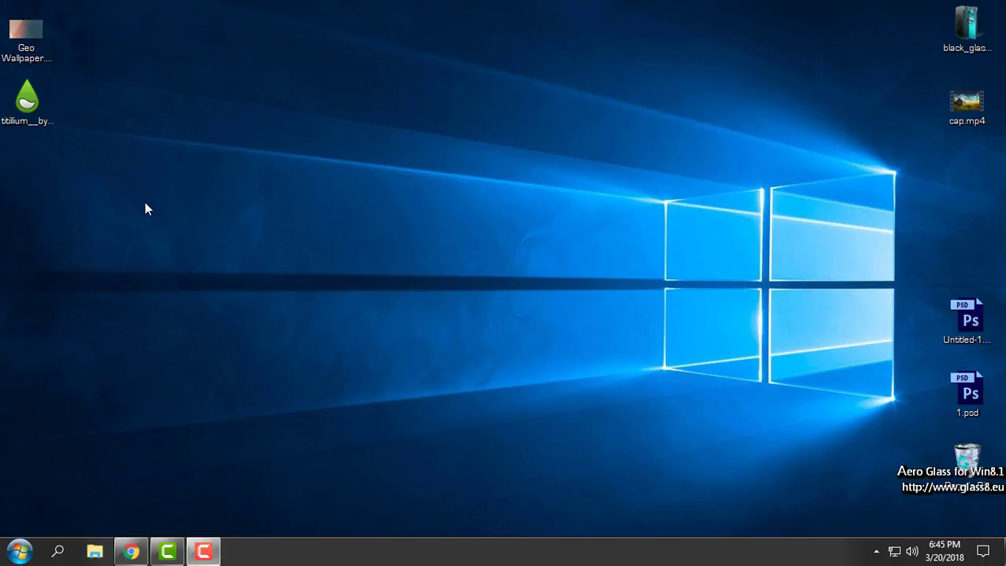
Refresh the desktop and install the Titillium .rmskin file with its layout
{"action": "left_click", "coordinate": [22, 118]}
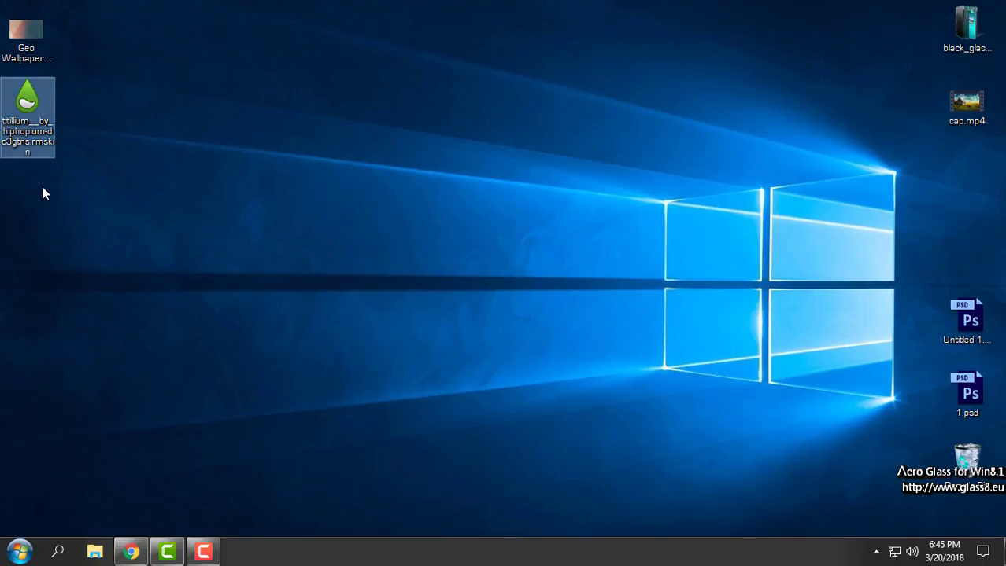
{"action": "left_click", "coordinate": [30, 31]}
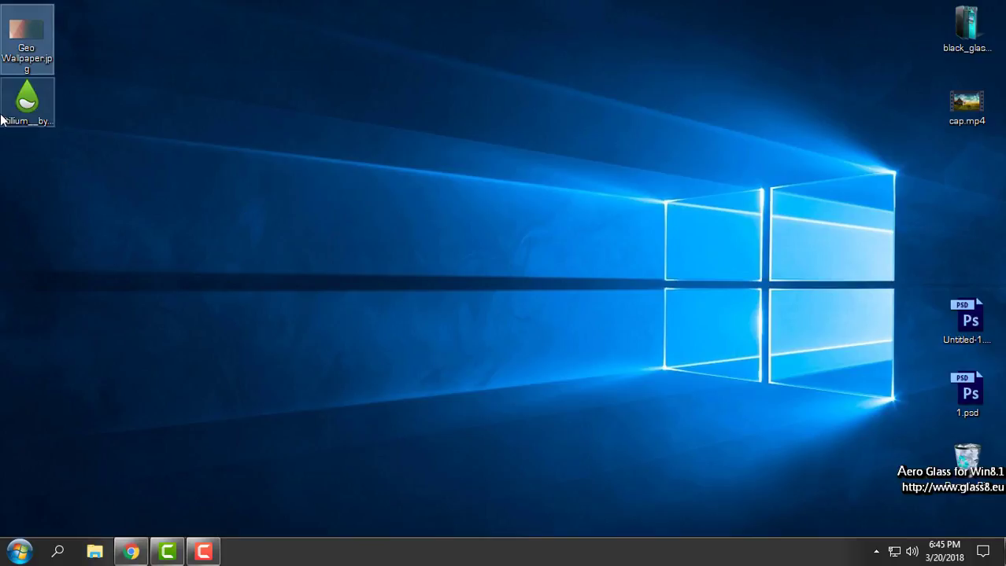
{"action": "left_click", "coordinate": [25, 107]}
{"action": "right_click", "coordinate": [141, 208]}
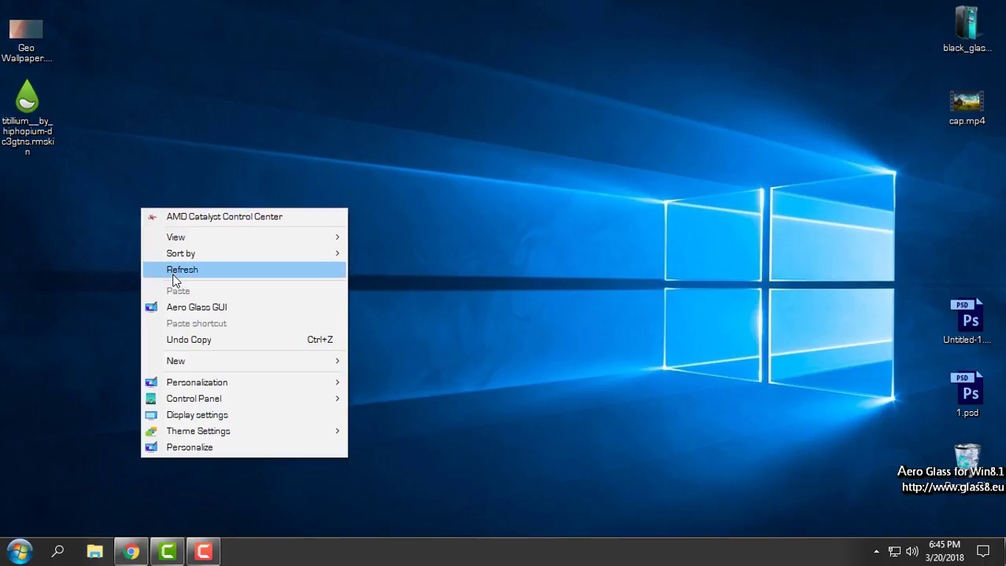
{"action": "left_click", "coordinate": [175, 267]}
{"action": "double_click", "coordinate": [38, 119]}
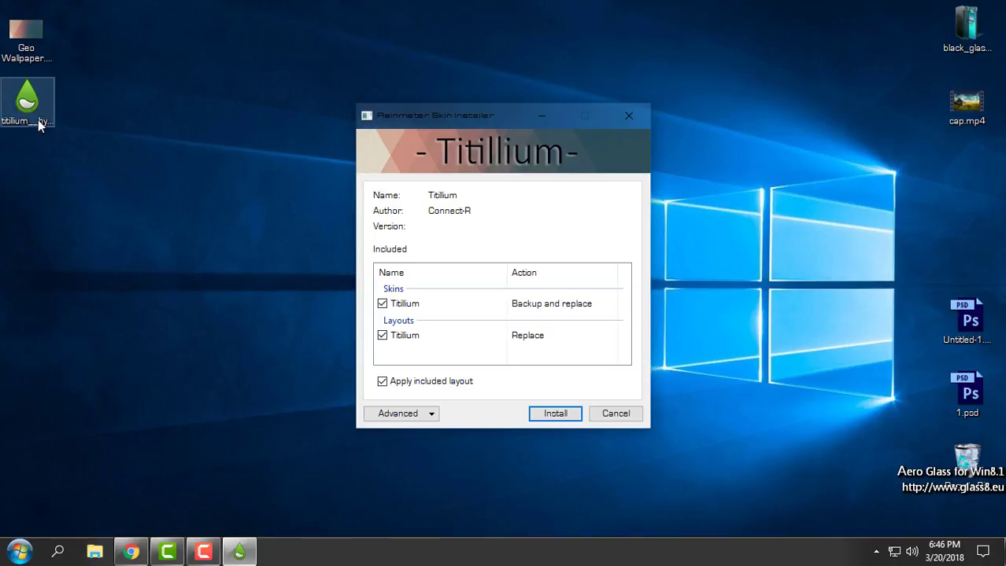
{"action": "left_click", "coordinate": [551, 414]}
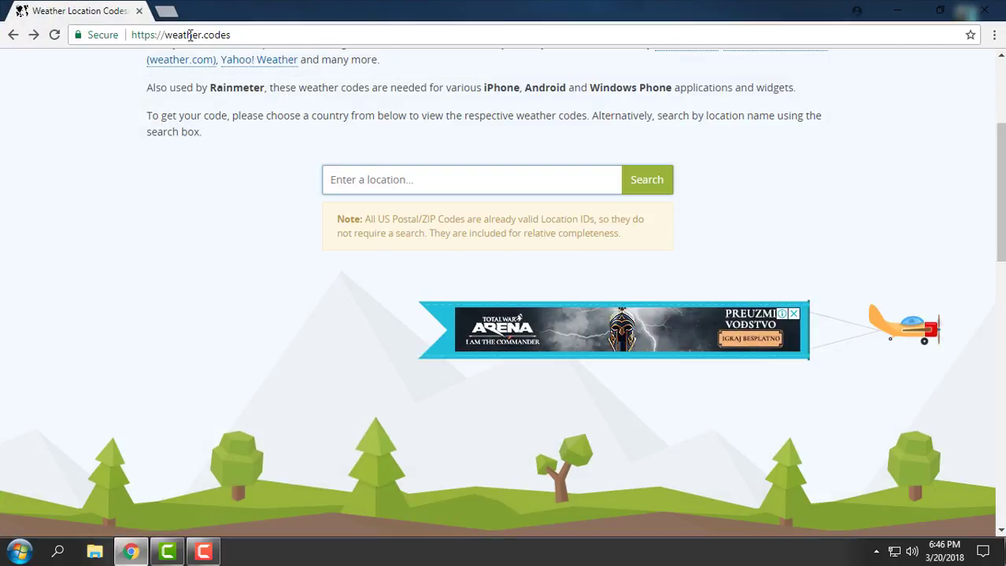
Search weather.codes for the location 'banja luka'
{"action": "left_click", "coordinate": [190, 35]}
{"action": "left_click", "coordinate": [240, 34]}
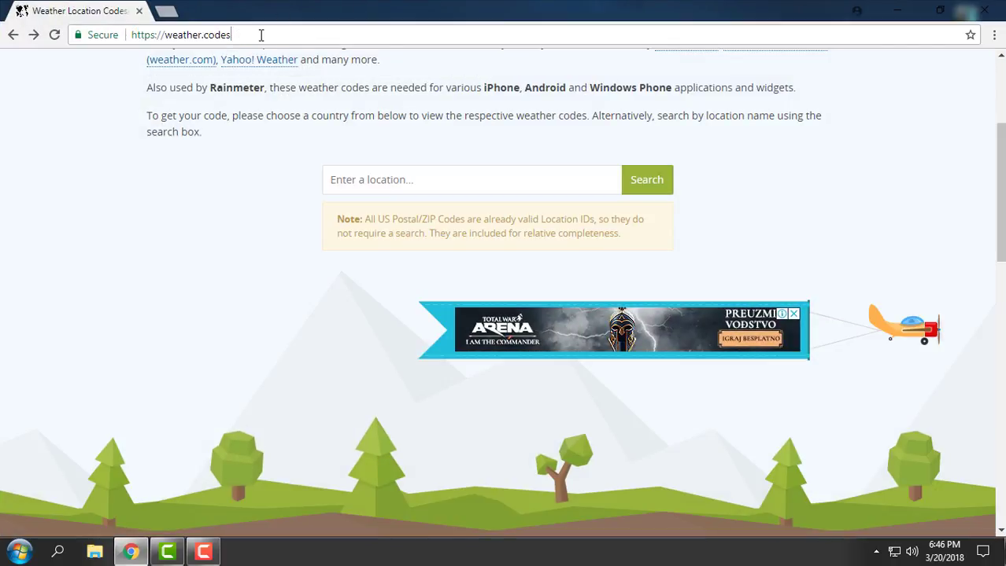
{"action": "left_click", "coordinate": [338, 189]}
{"action": "scroll", "coordinate": [252, 225], "scroll_direction": "up", "scroll_amount": 2}
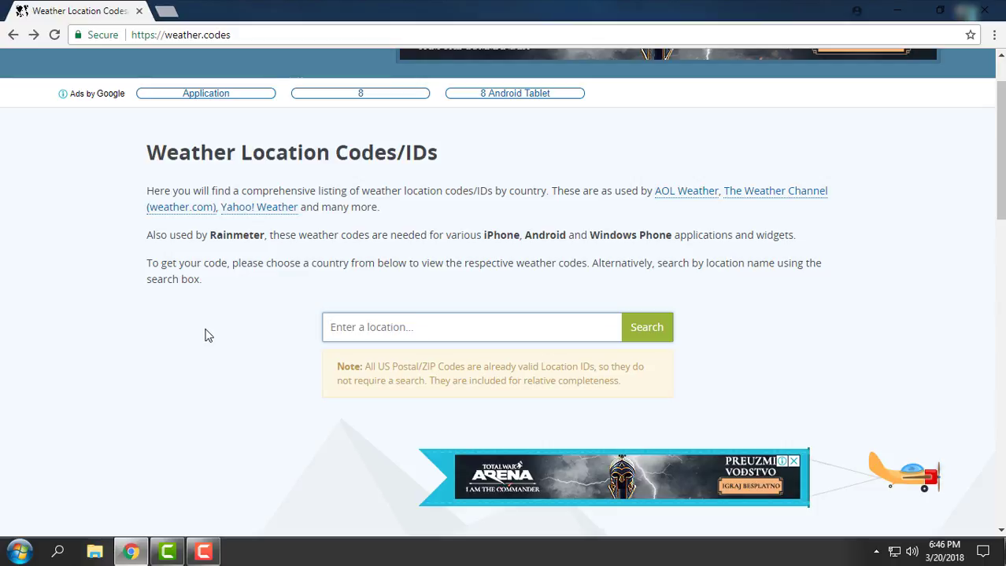
{"action": "left_click_drag", "start_coordinate": [251, 34], "coordinate": [319, 37]}
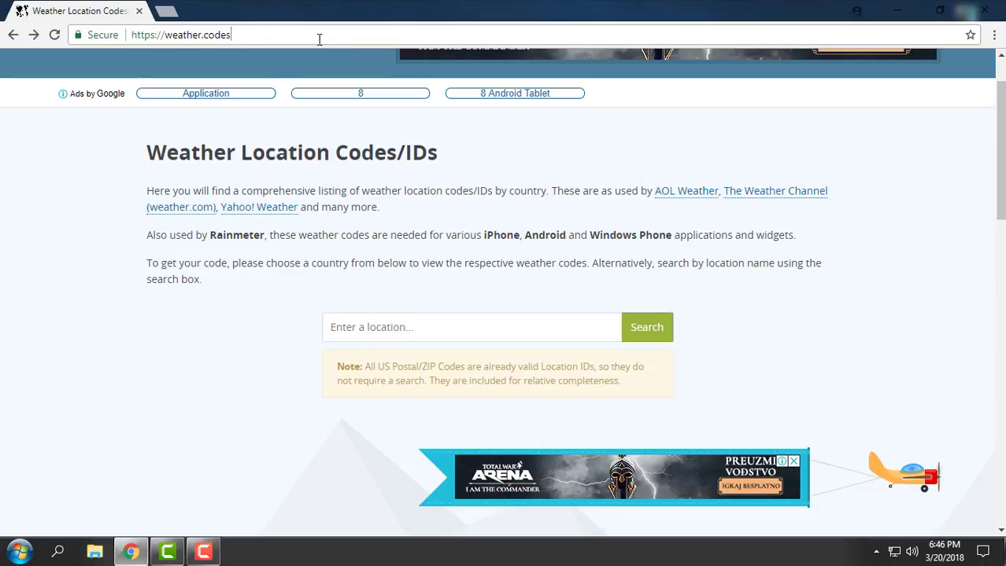
{"action": "left_click", "coordinate": [384, 331]}
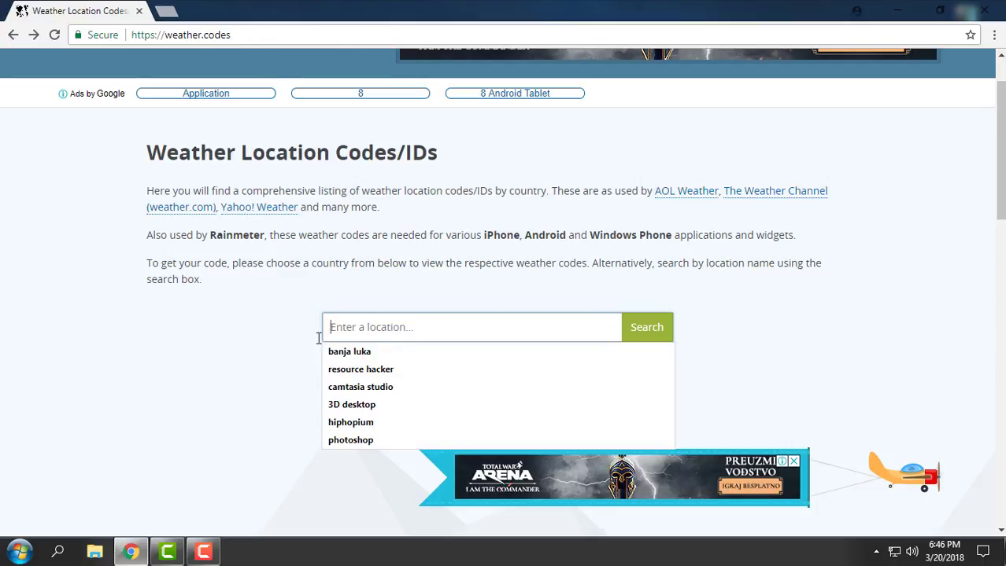
{"action": "left_click", "coordinate": [335, 350]}
{"action": "left_click_drag", "start_coordinate": [381, 334], "coordinate": [409, 327]}
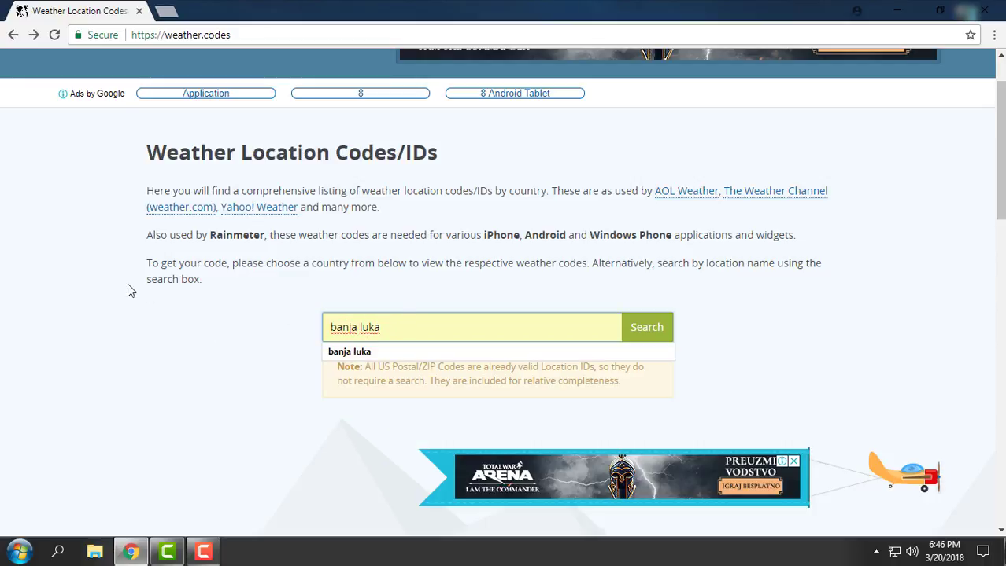
{"action": "left_click", "coordinate": [644, 327]}
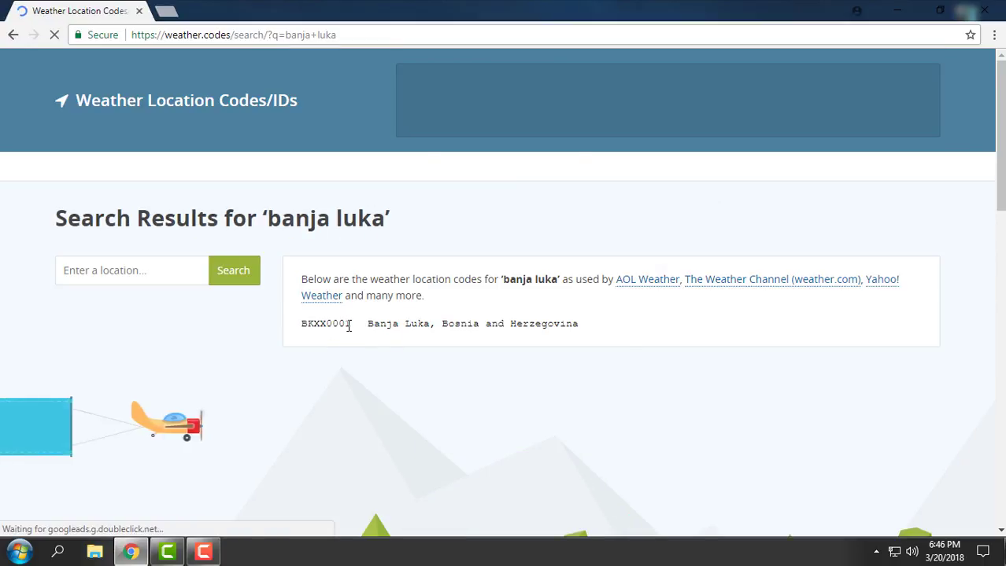
Copy the Banja Luka location code BKXX0001 from the results
{"action": "left_click_drag", "start_coordinate": [348, 323], "coordinate": [301, 326]}
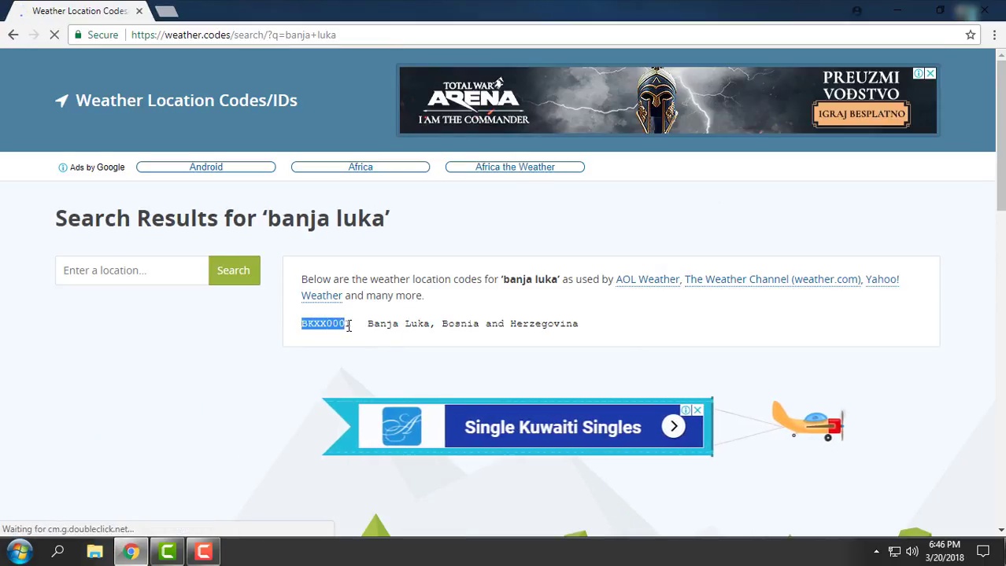
{"action": "right_click", "coordinate": [347, 328]}
{"action": "left_click", "coordinate": [373, 337]}
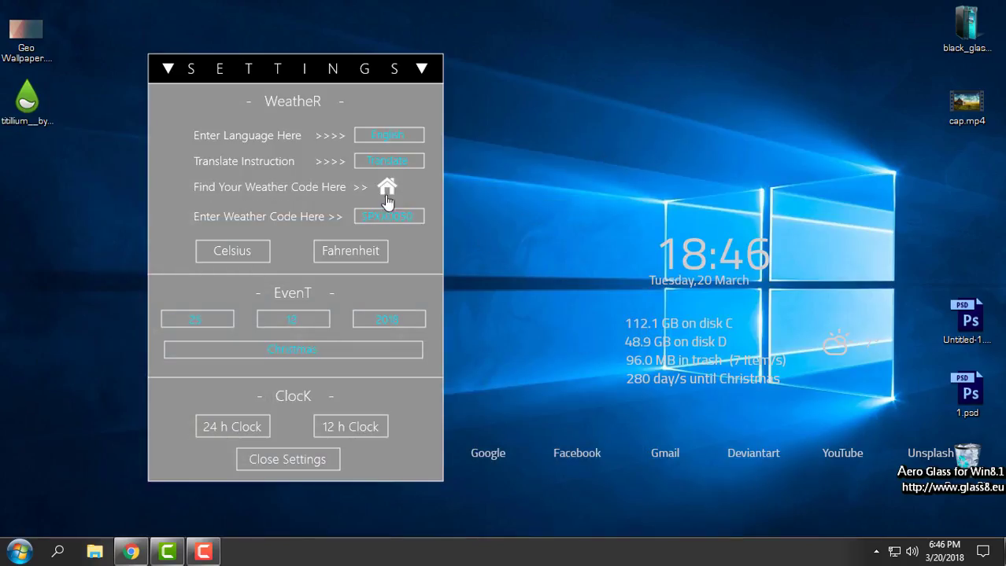
Paste BKXX0001 into the weather code field and confirm it
{"action": "left_click", "coordinate": [387, 216]}
{"action": "right_click", "coordinate": [383, 217]}
{"action": "left_click", "coordinate": [419, 281]}
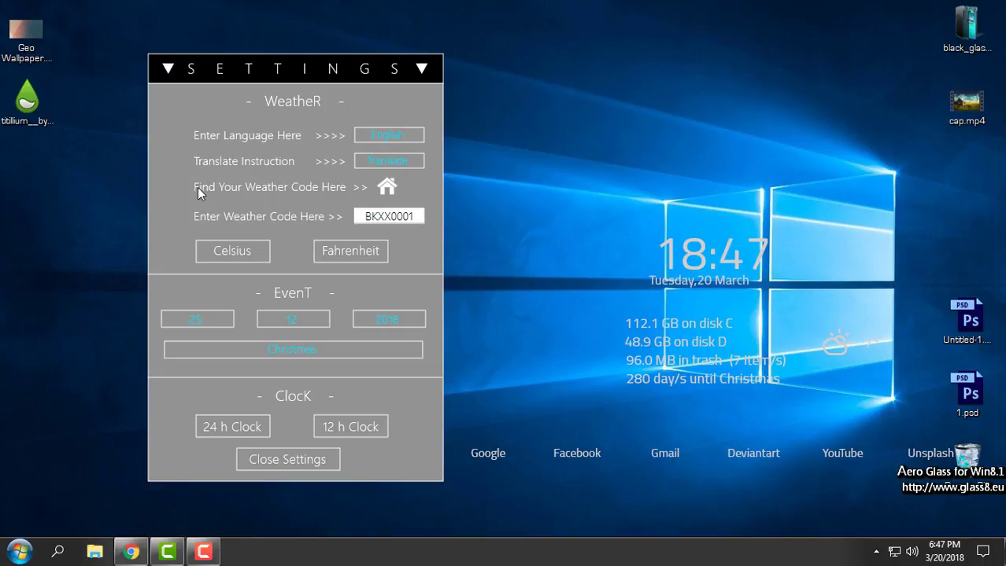
{"action": "key", "text": "Return"}
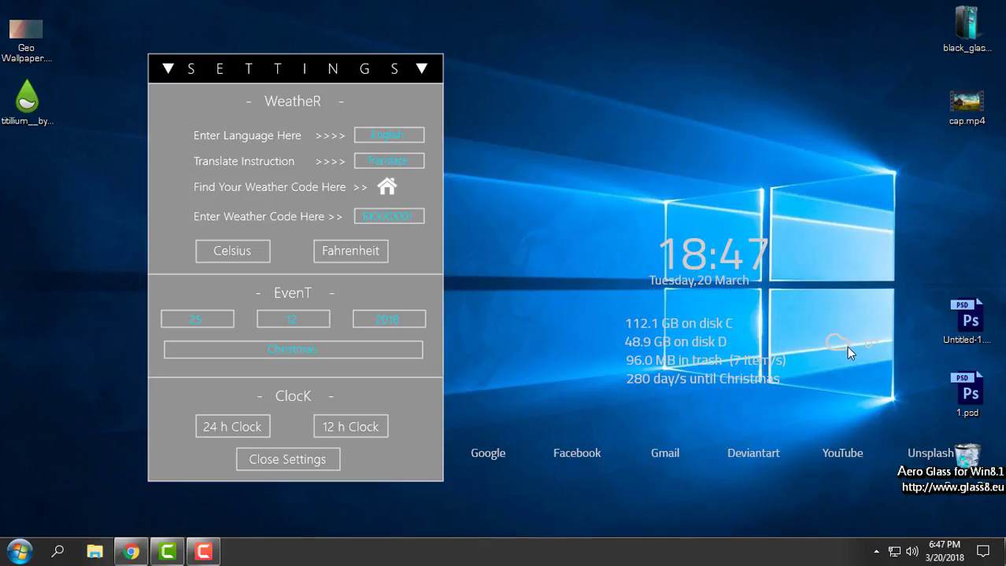
Move the weather widget left of the disk stats, refresh it, and close Settings
{"action": "left_click_drag", "start_coordinate": [773, 417], "coordinate": [504, 365]}
{"action": "right_click", "coordinate": [524, 362]}
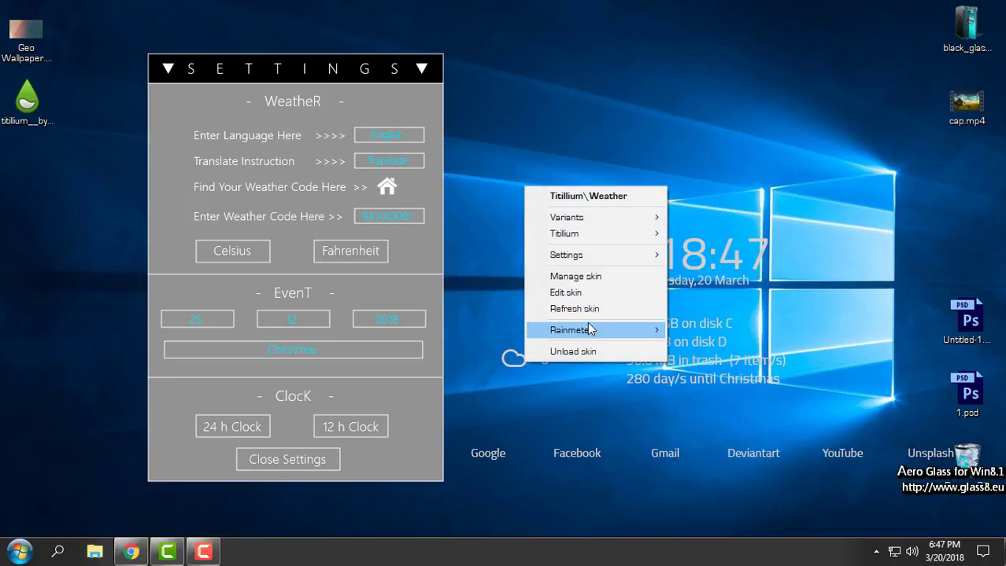
{"action": "left_click", "coordinate": [610, 312]}
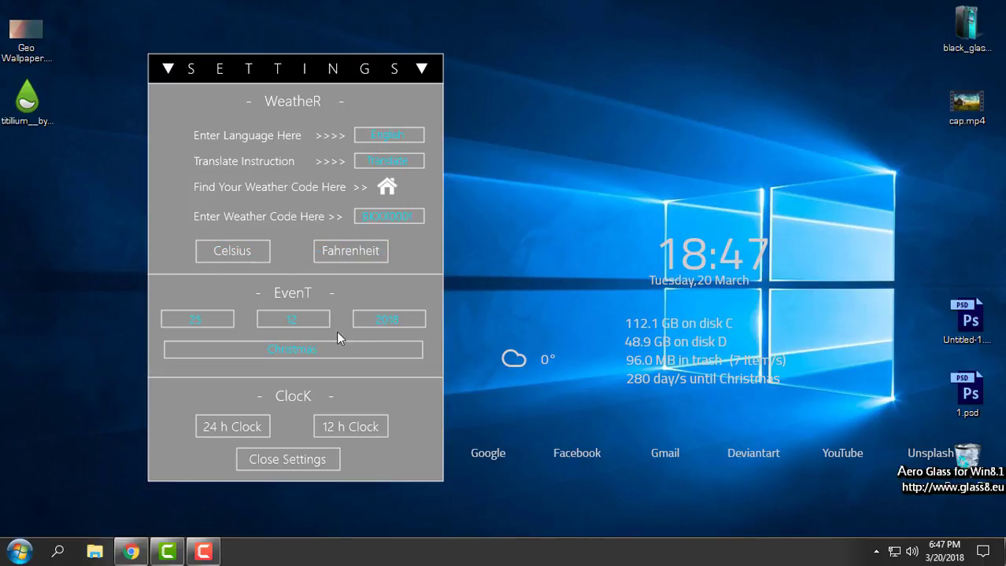
{"action": "left_click", "coordinate": [274, 468]}
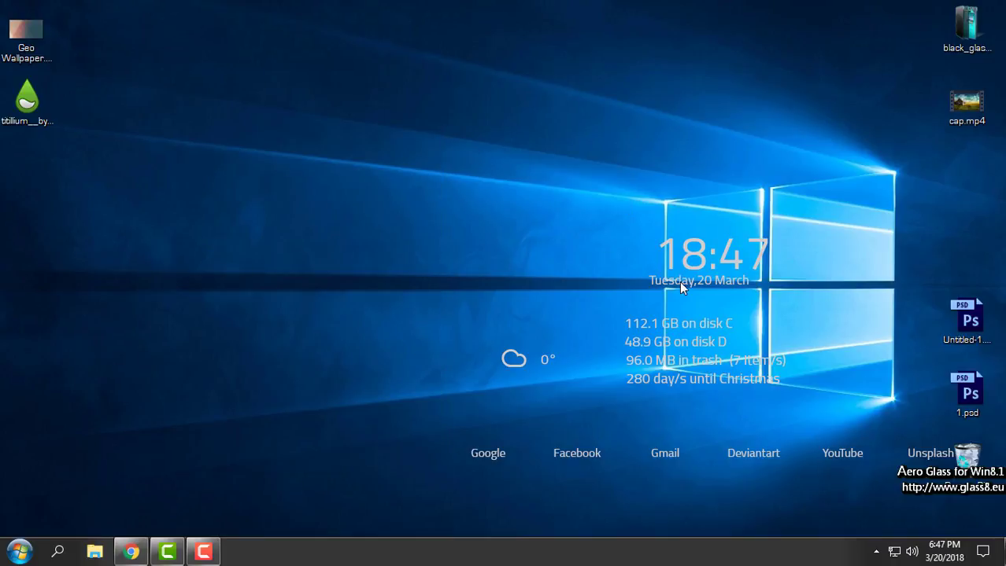
Stack the clock, disk C, disk D, trash and Christmas countdown widgets down the upper centre
{"action": "left_click_drag", "start_coordinate": [681, 287], "coordinate": [517, 116]}
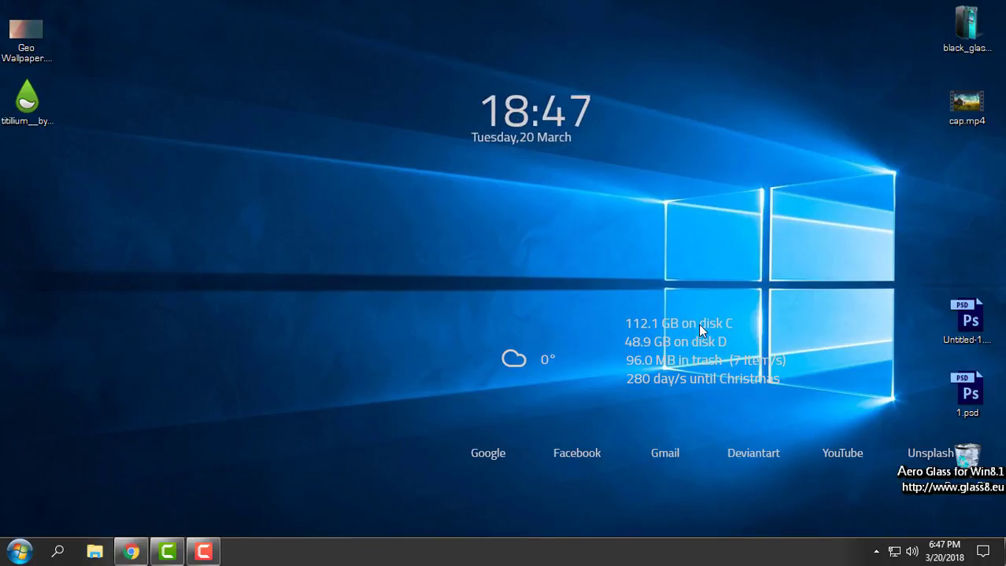
{"action": "left_click_drag", "start_coordinate": [680, 330], "coordinate": [439, 179]}
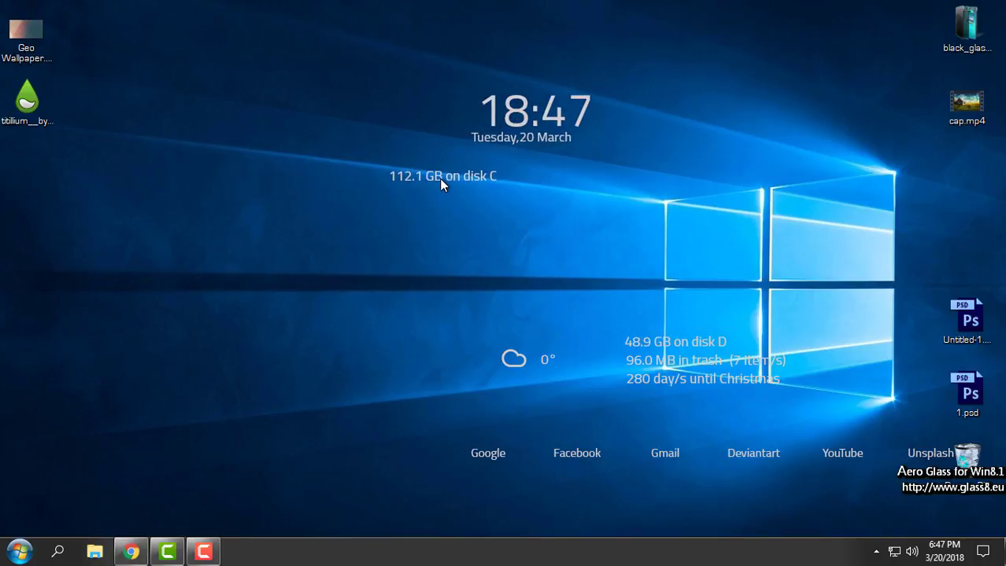
{"action": "left_click_drag", "start_coordinate": [687, 344], "coordinate": [565, 220]}
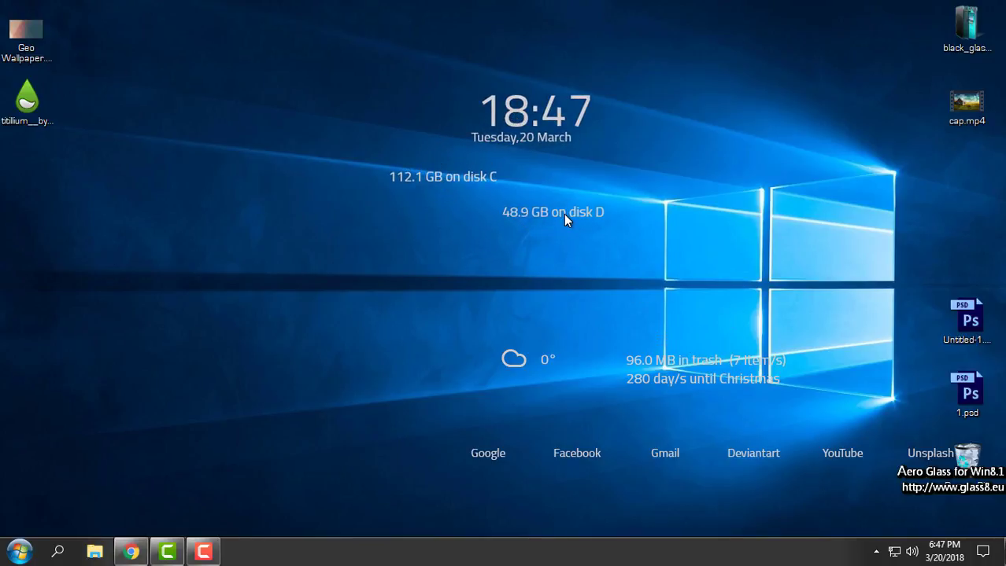
{"action": "left_click_drag", "start_coordinate": [674, 361], "coordinate": [415, 250]}
{"action": "left_click_drag", "start_coordinate": [671, 383], "coordinate": [549, 310]}
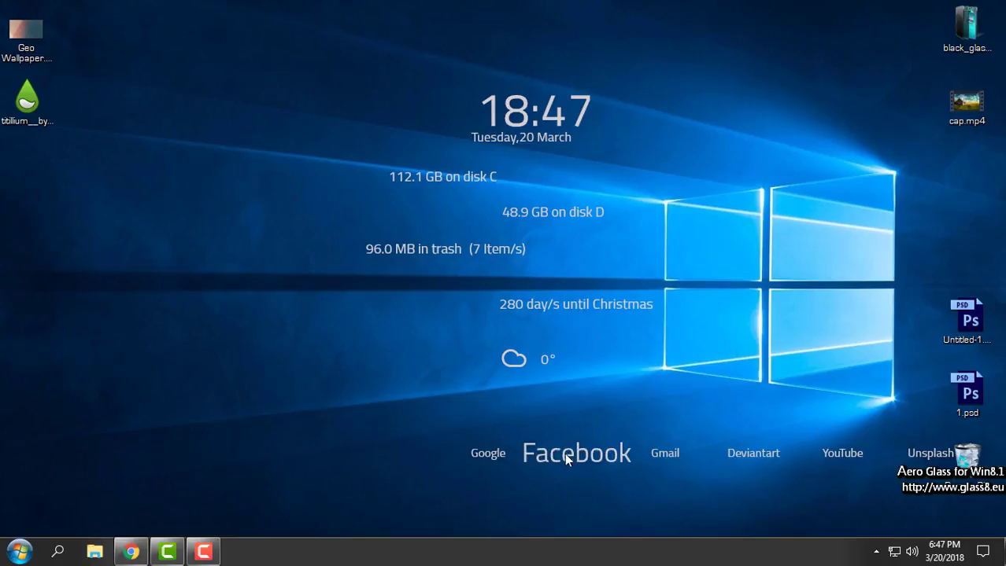
Move the links row toward the bottom centre and nudge the clock slightly up
{"action": "left_click_drag", "start_coordinate": [564, 453], "coordinate": [379, 505]}
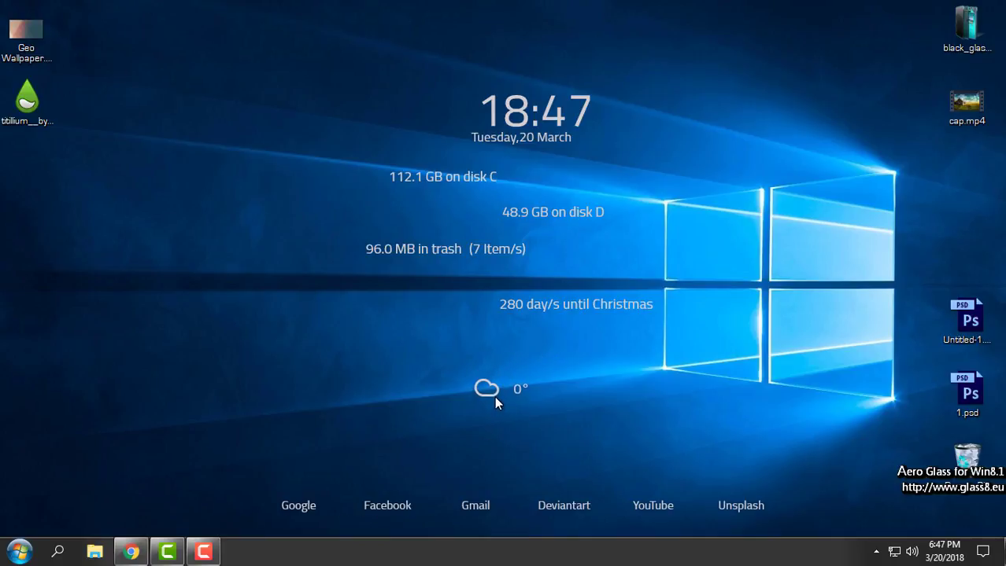
{"action": "left_click_drag", "start_coordinate": [526, 79], "coordinate": [530, 65]}
{"action": "left_click", "coordinate": [224, 115]}
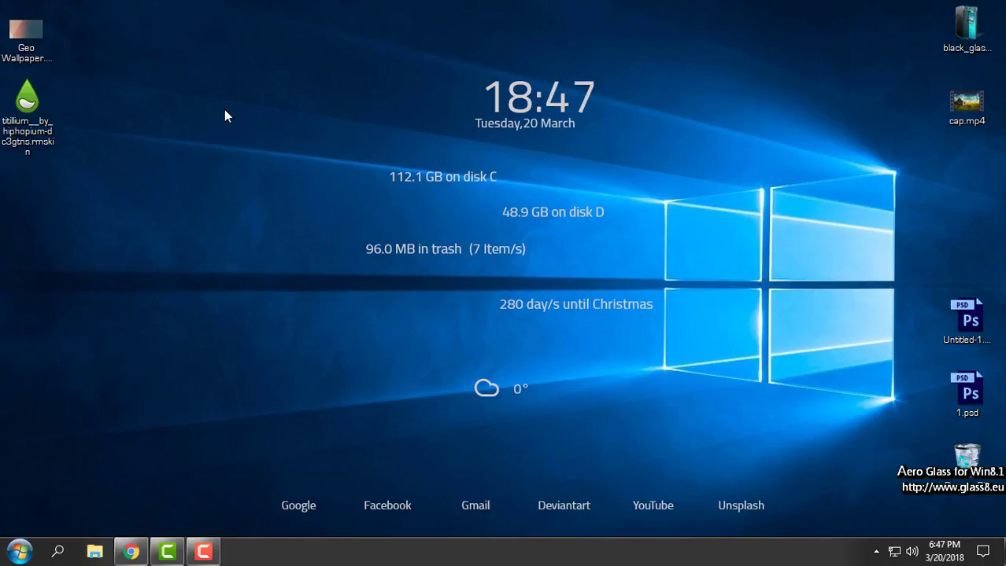
Set Geo Wallpaper.jpg as the desktop background from Photos, then close Photos
{"action": "double_click", "coordinate": [49, 36]}
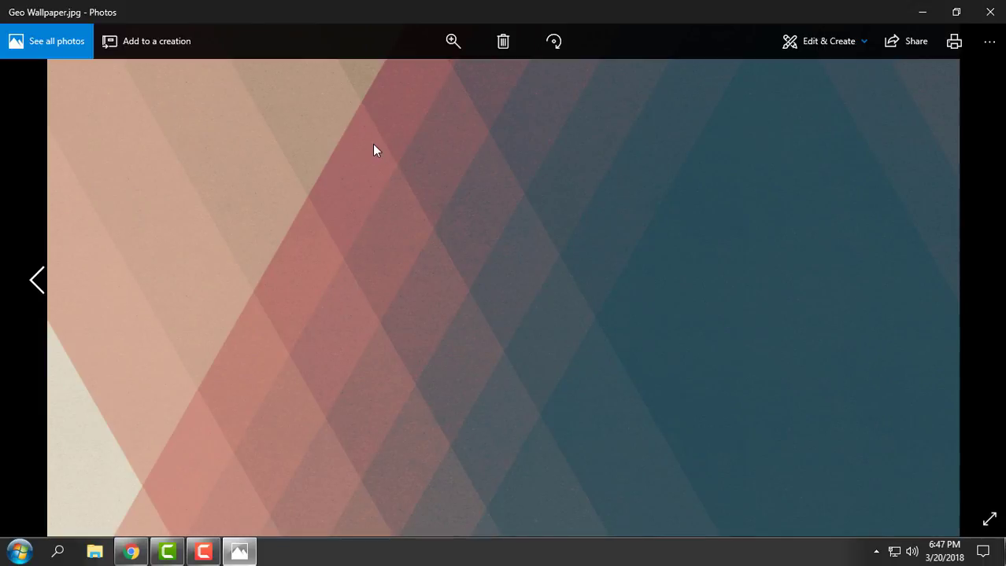
{"action": "right_click", "coordinate": [373, 146]}
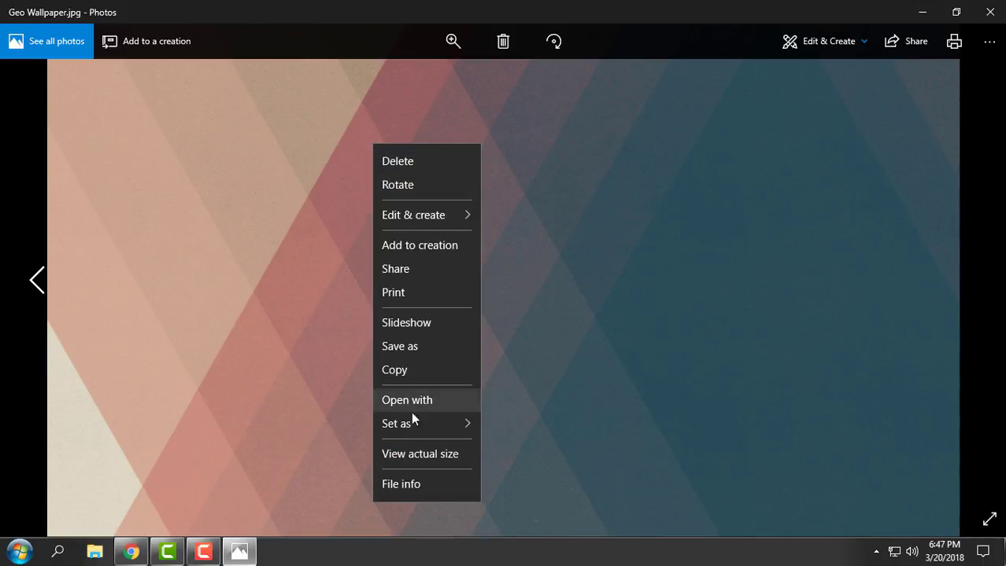
{"action": "mouse_move", "coordinate": [414, 426]}
{"action": "left_click", "coordinate": [551, 454]}
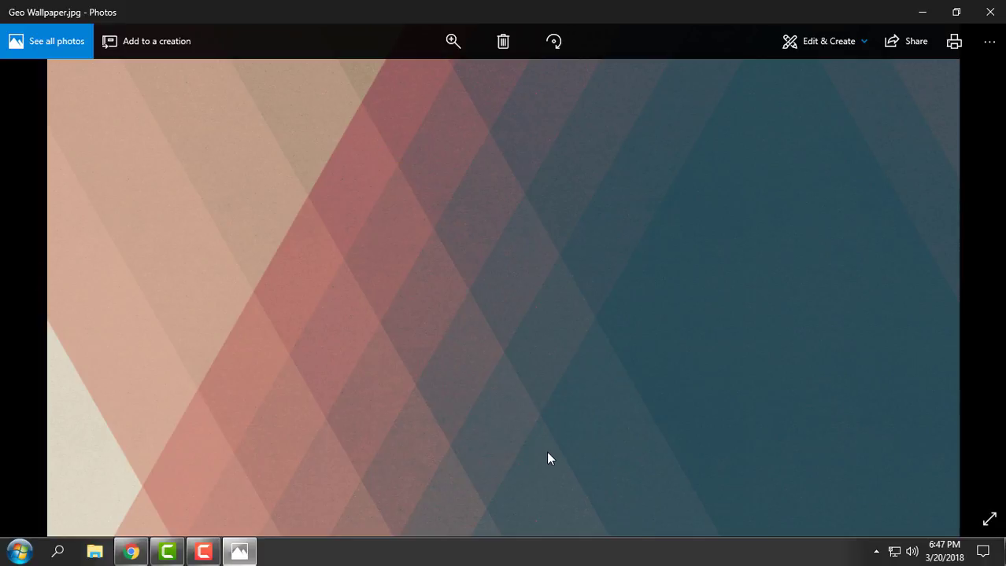
{"action": "left_click", "coordinate": [990, 12]}
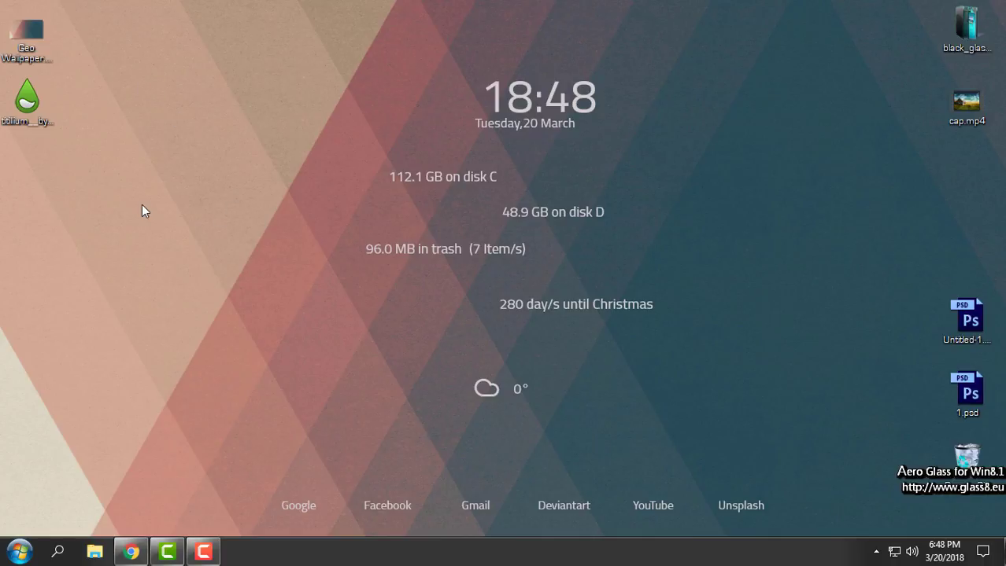
Delete the Geo Wallpaper.jpg and Titillium skin files from the desktop
{"action": "left_click_drag", "start_coordinate": [88, 130], "coordinate": [3, 4]}
{"action": "right_click", "coordinate": [22, 115]}
{"action": "left_click", "coordinate": [102, 364]}
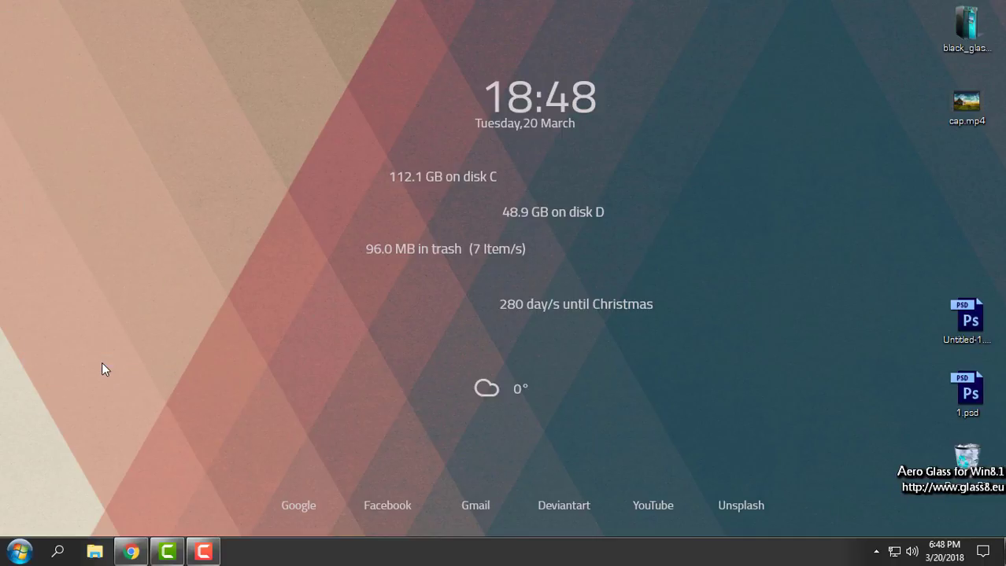